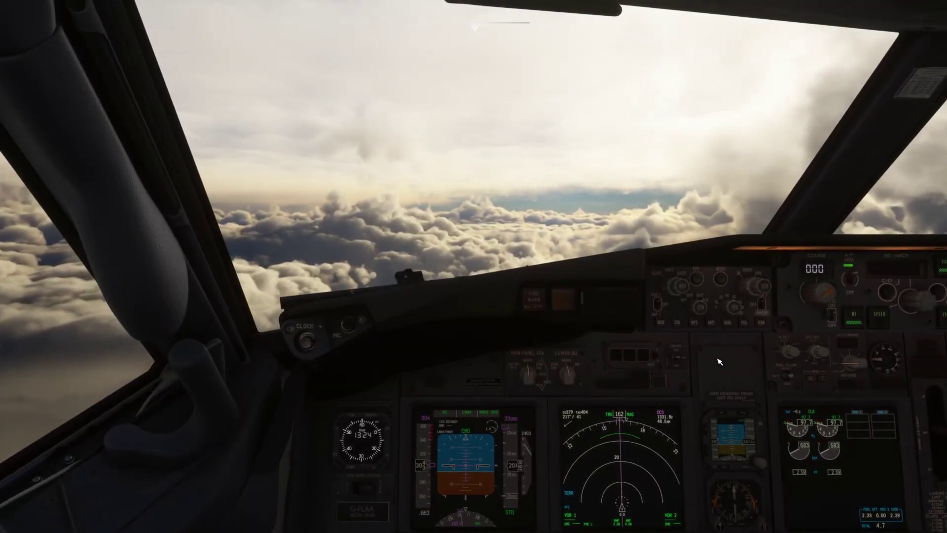
# Bring up the descent forecasts page on the captain's flight management computer.
pyautogui.moveTo(719, 361); pyautogui.dragTo(530, 474)
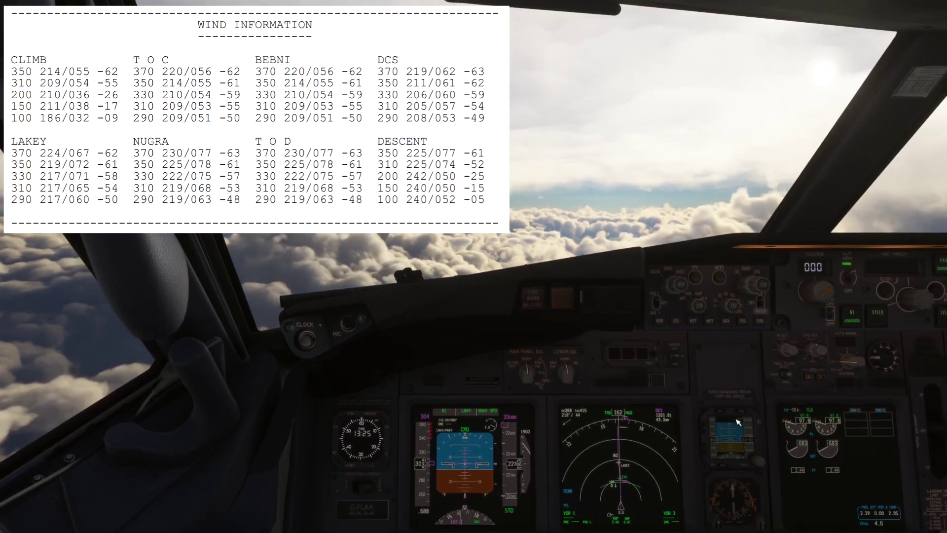
pyautogui.hotkey('alt', '1')
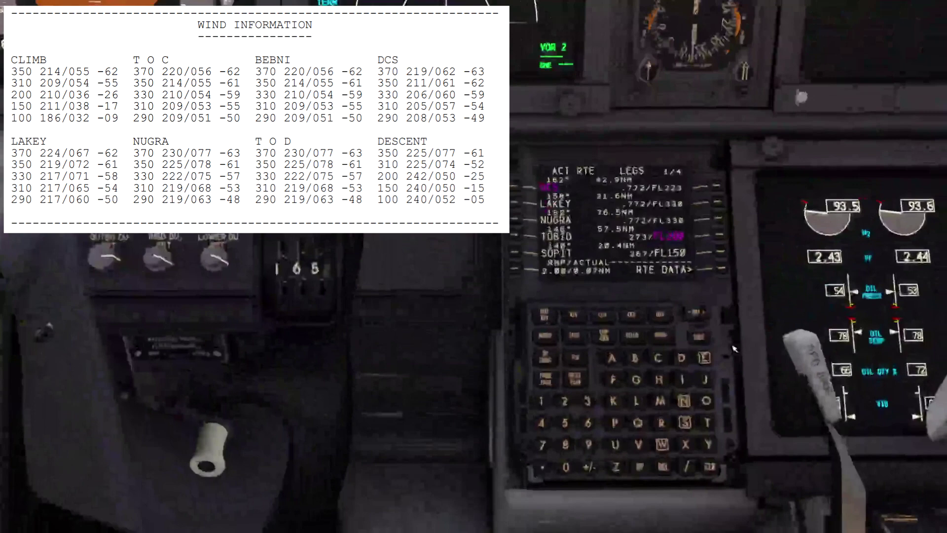
pyautogui.click(668, 305)
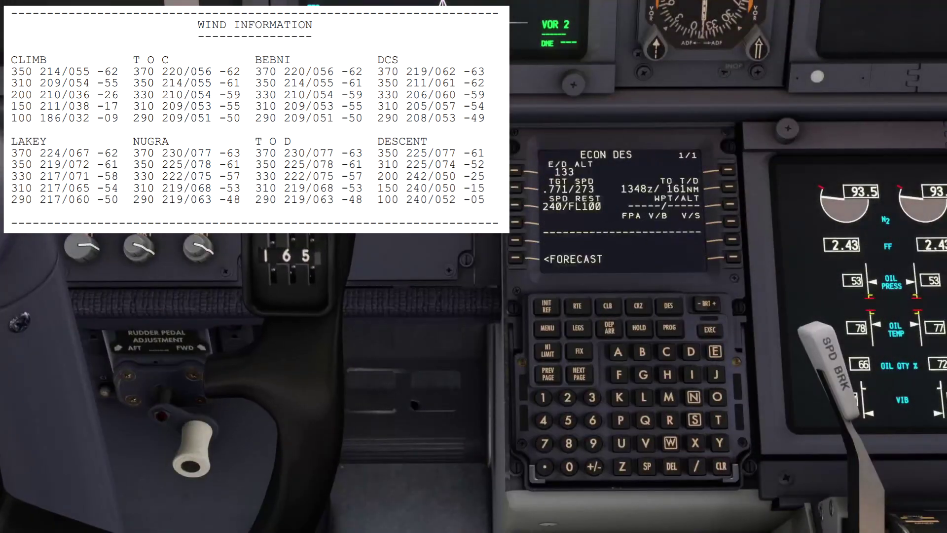
pyautogui.click(516, 258)
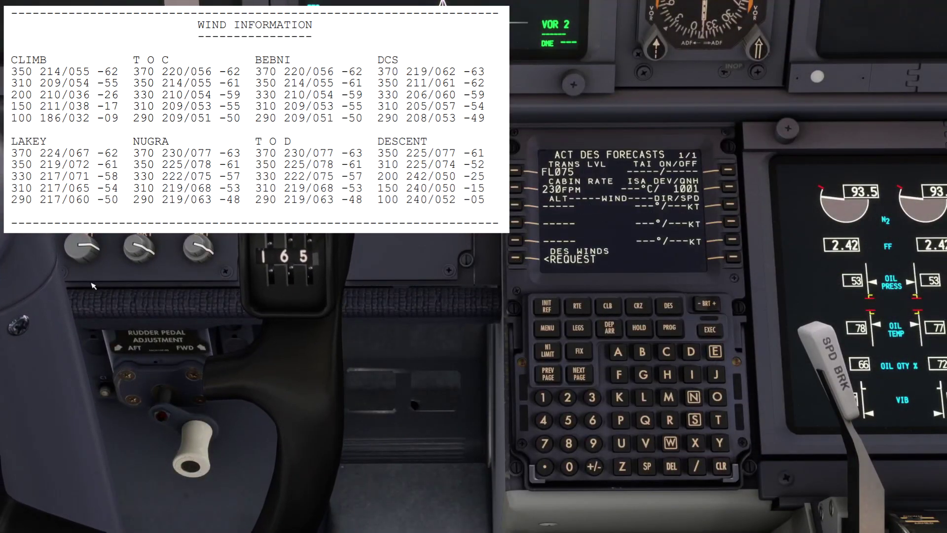
# Switch to the network pilot client and request the METAR for EGLL.
pyautogui.click(61, 130)
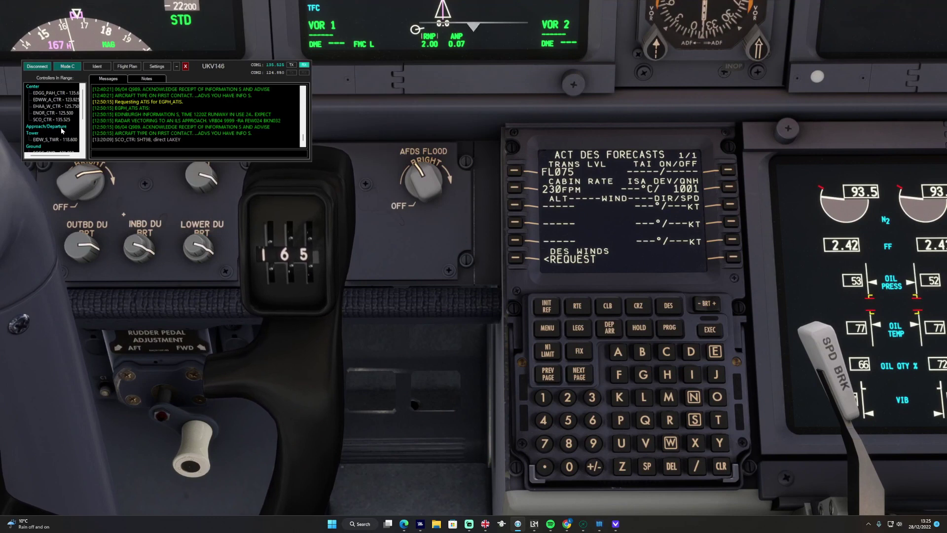
pyautogui.scroll(-2, 61, 130)
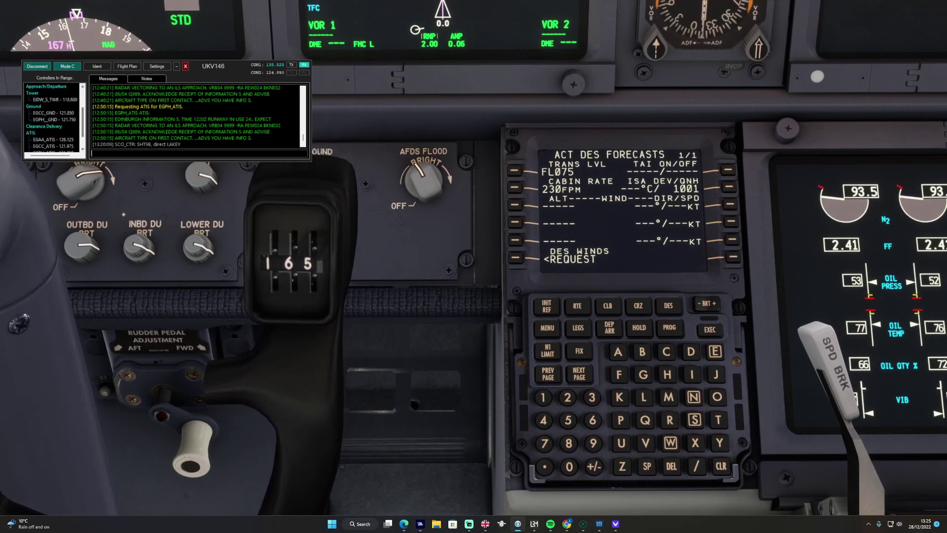
pyautogui.write('.me')
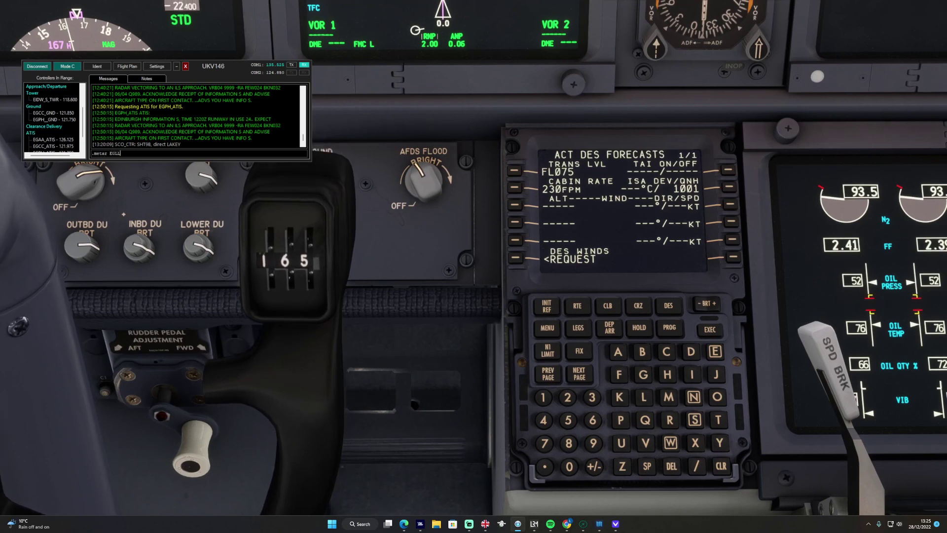
pyautogui.write('tar EGLL')
pyautogui.press('Return')
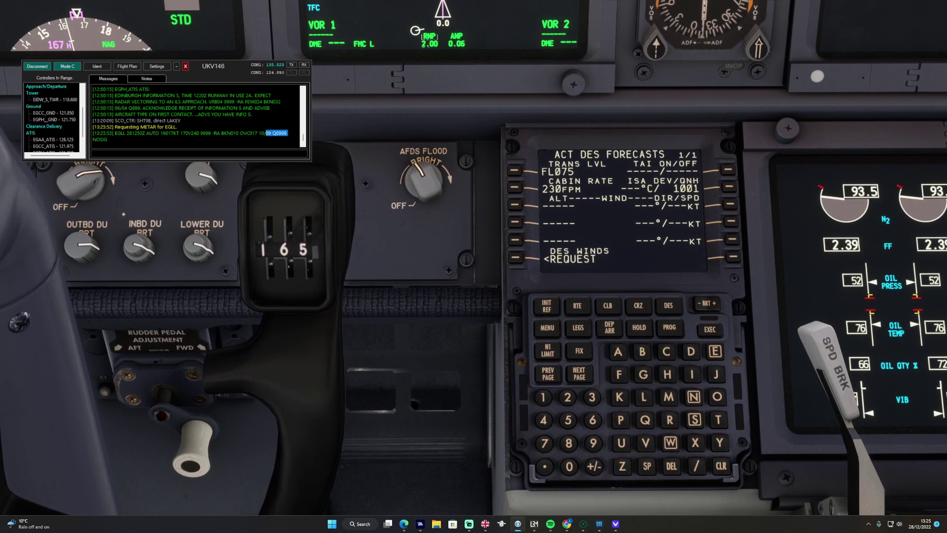
# Set the QNH in the descent forecasts to 999.
pyautogui.click(594, 444)
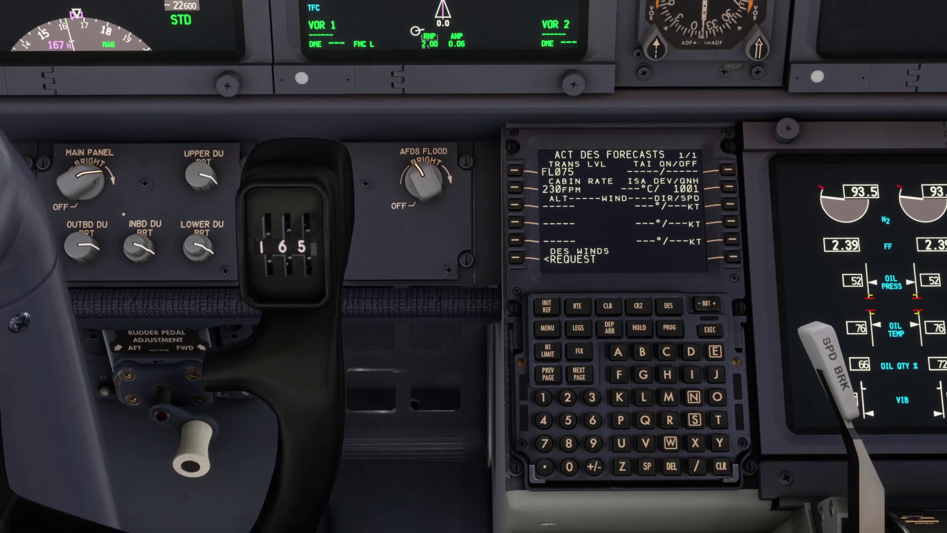
pyautogui.click(594, 444)
pyautogui.click(595, 444)
pyautogui.click(594, 444)
pyautogui.click(728, 187)
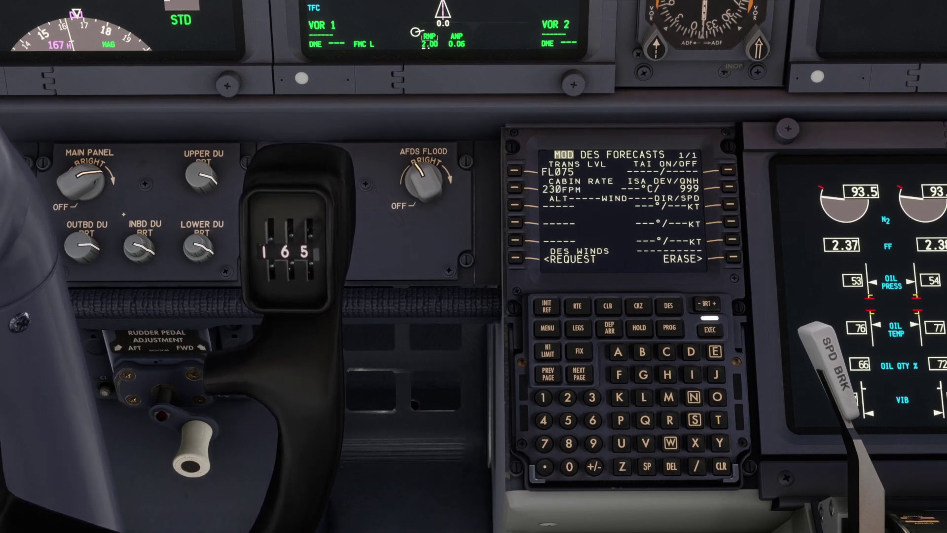
# Using the SimBrief briefing's descent winds, enter 242/50 at FL200, 240/50 at FL150 and 240/52 at FL100, and execute the forecasts.
pyautogui.hotkey('alt', 'Tab')
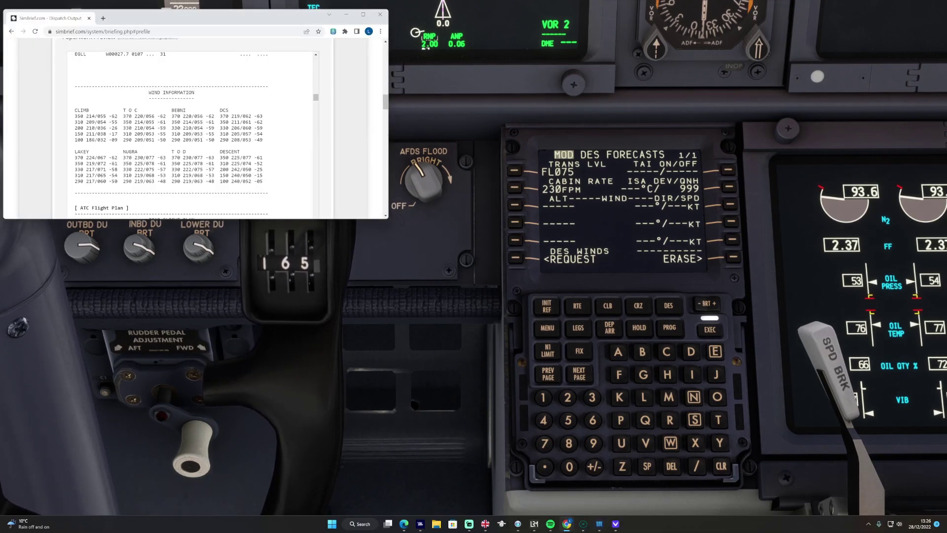
pyautogui.moveTo(220, 158); pyautogui.dragTo(251, 164)
pyautogui.click(261, 170)
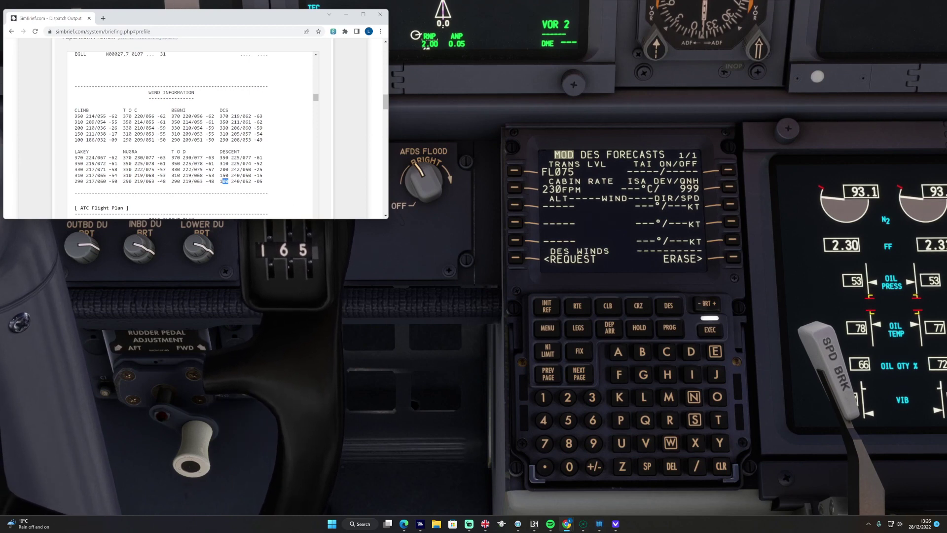
pyautogui.click(291, 183)
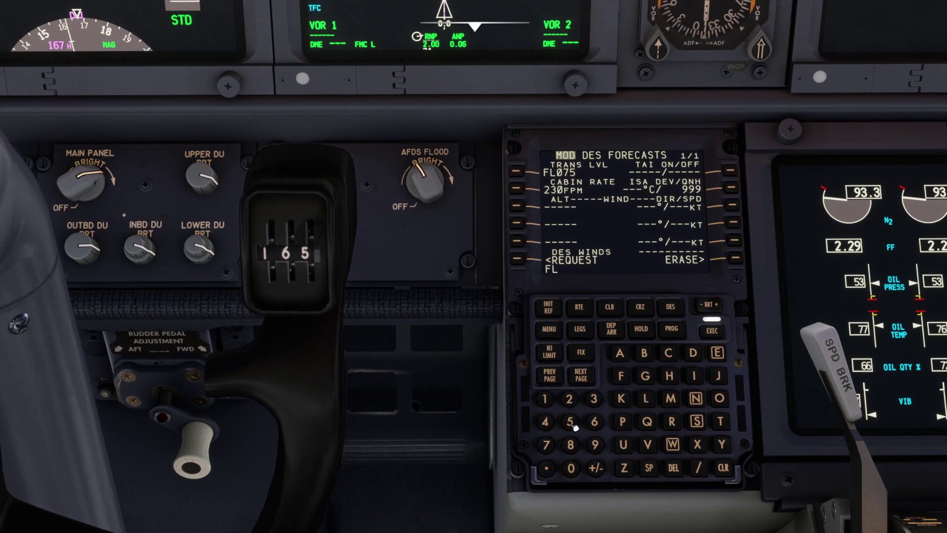
pyautogui.click(571, 469)
pyautogui.click(571, 469)
pyautogui.click(516, 206)
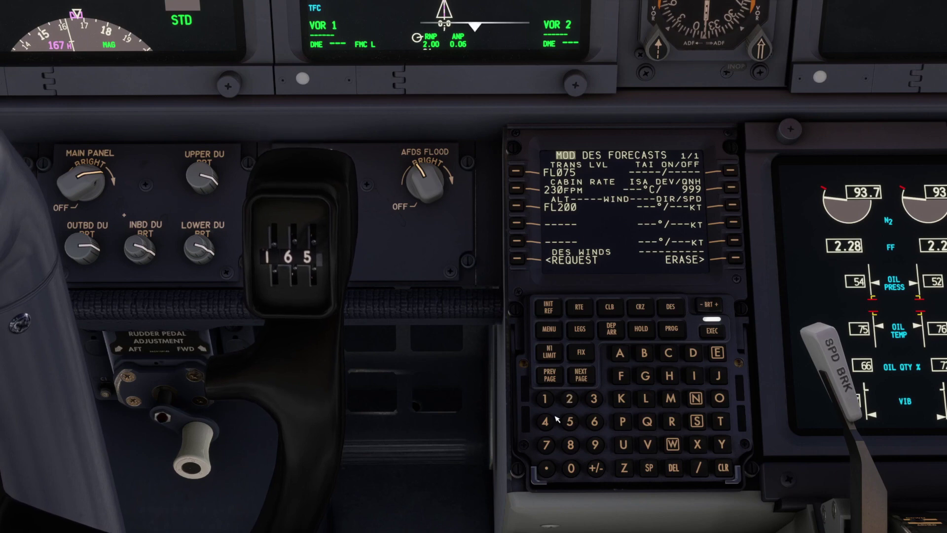
pyautogui.write('42/50')
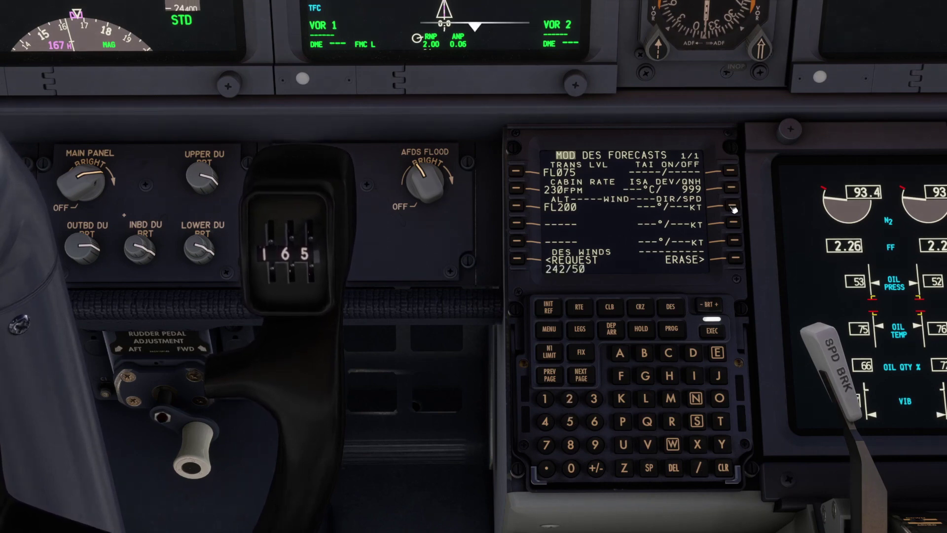
pyautogui.click(733, 208)
pyautogui.click(712, 330)
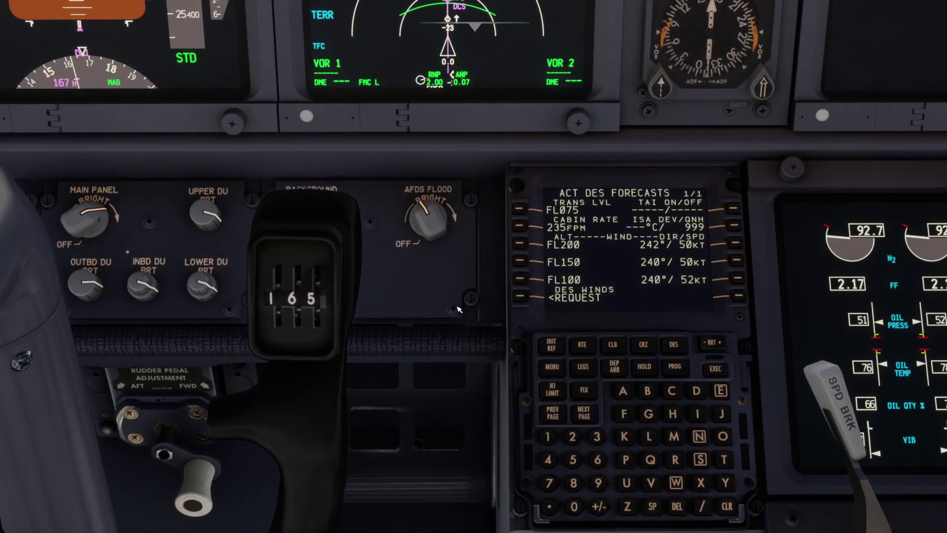
pyautogui.scroll(2, 562, 215)
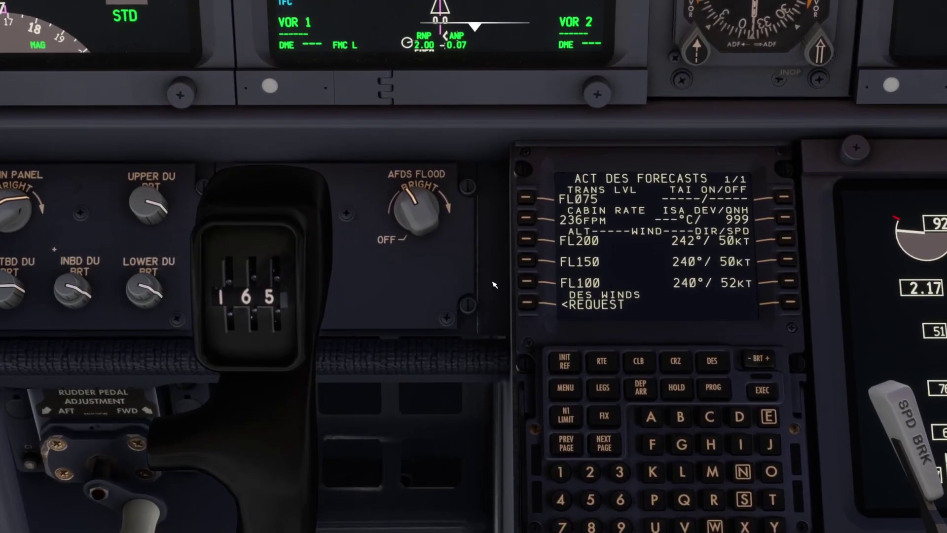
pyautogui.scroll(-4, 485, 289)
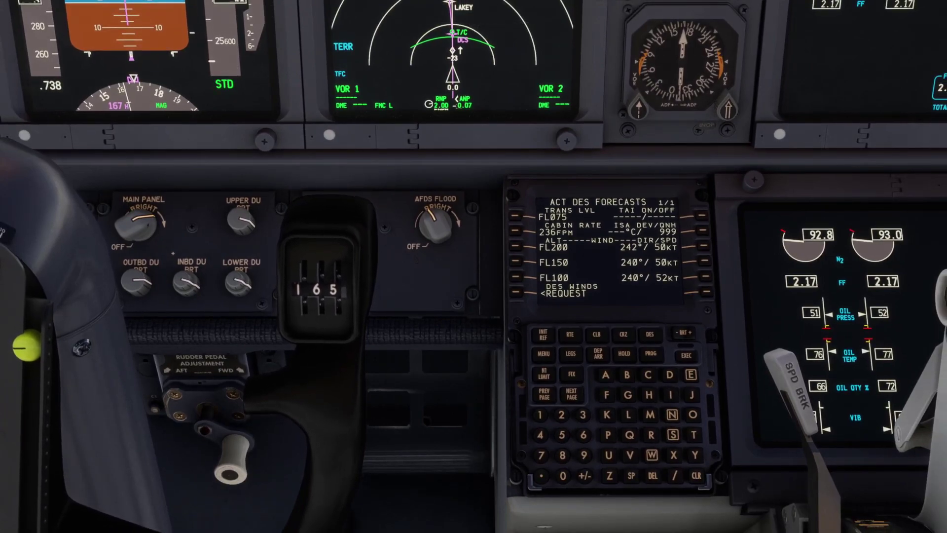
pyautogui.scroll(-4, 444, 315)
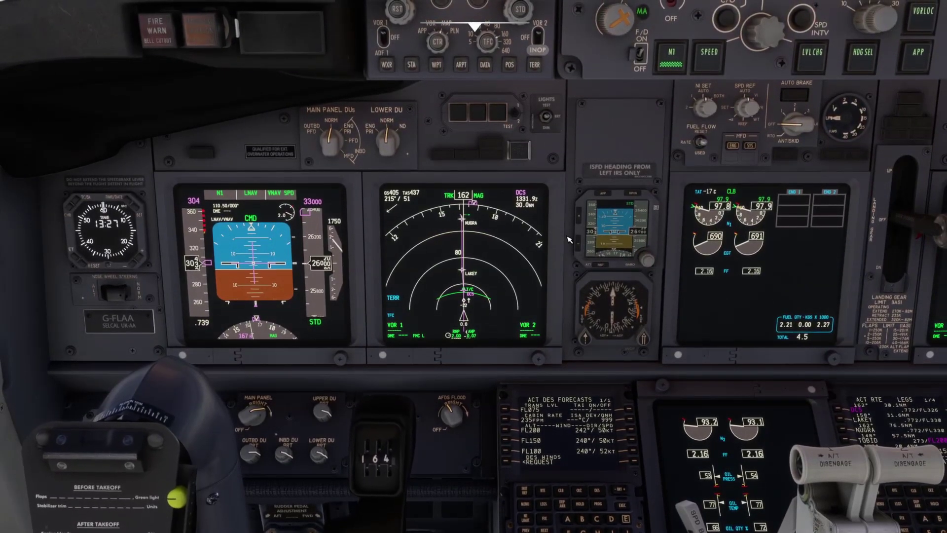
pyautogui.moveTo(568, 239); pyautogui.dragTo(607, 370)
pyautogui.scroll(4, 607, 276)
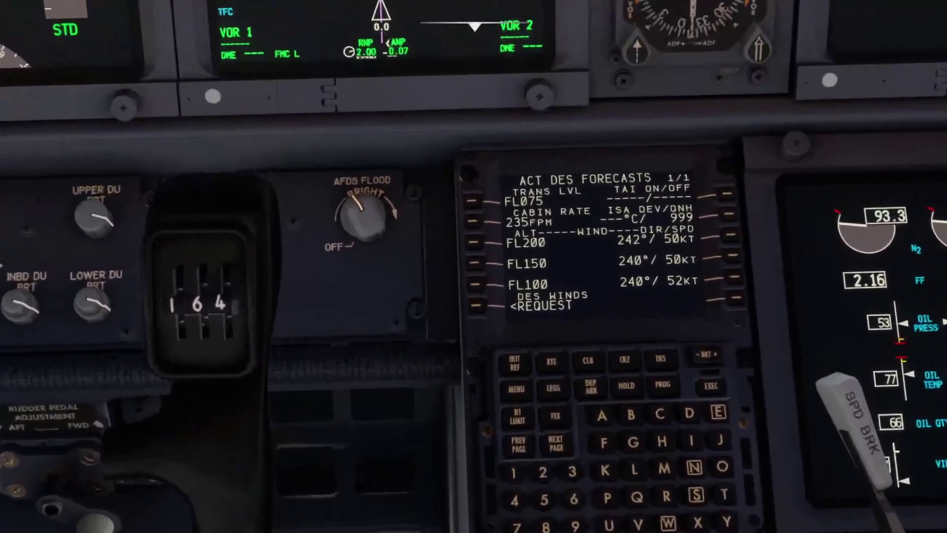
pyautogui.moveTo(628, 267); pyautogui.dragTo(628, 236)
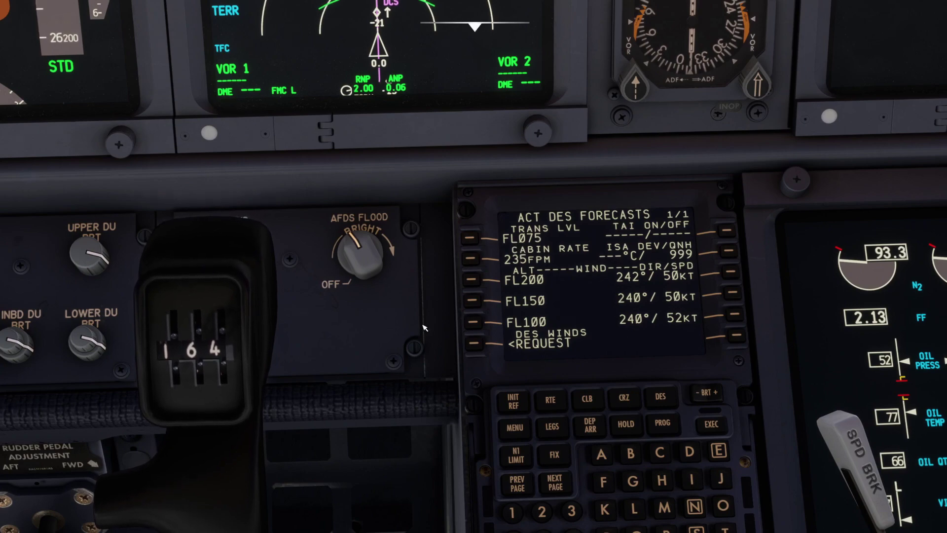
# Look through the EGLL arrivals list to check the active STAR.
pyautogui.click(553, 432)
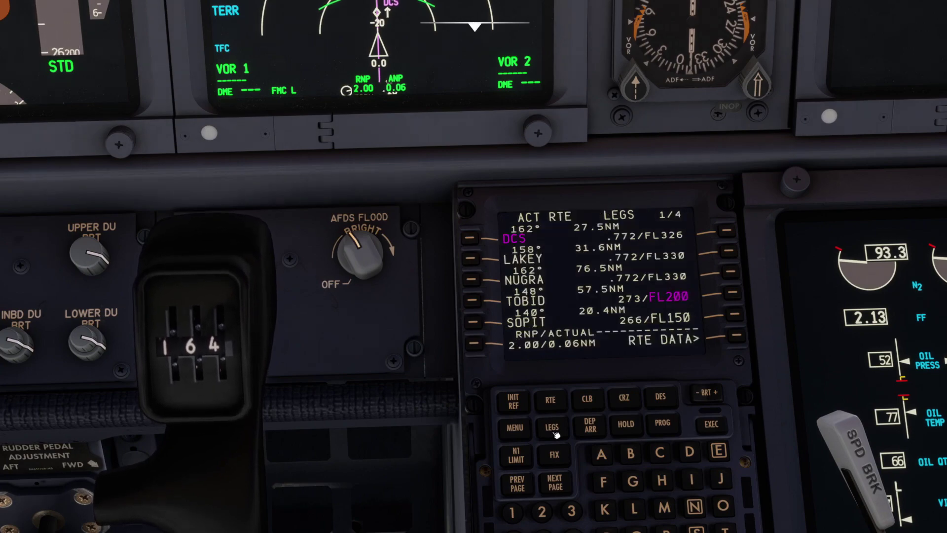
pyautogui.scroll(-3, 578, 394)
pyautogui.click(568, 385)
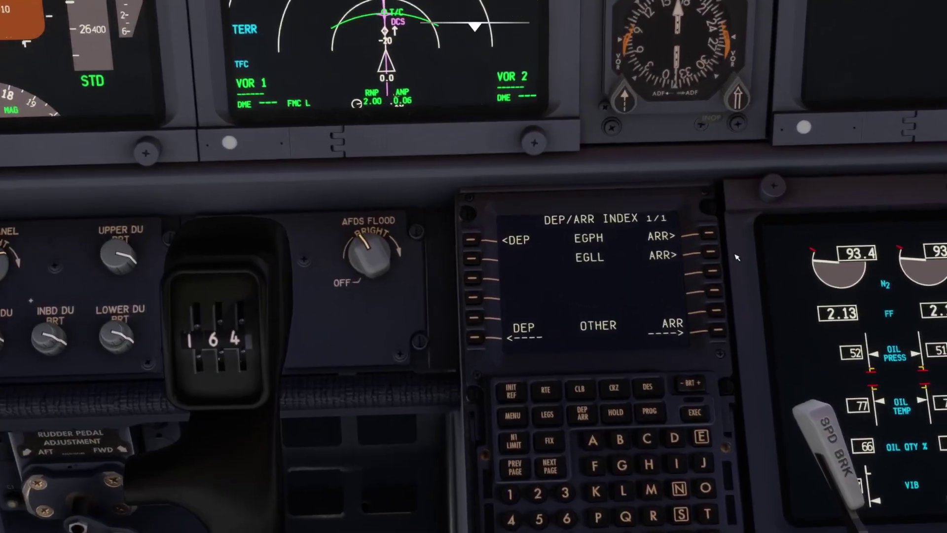
pyautogui.click(710, 257)
pyautogui.click(552, 474)
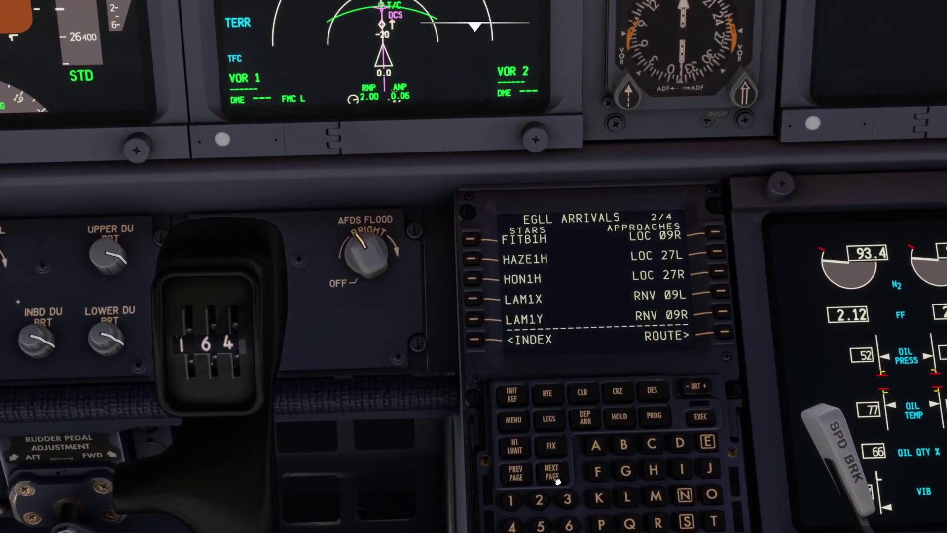
pyautogui.click(552, 473)
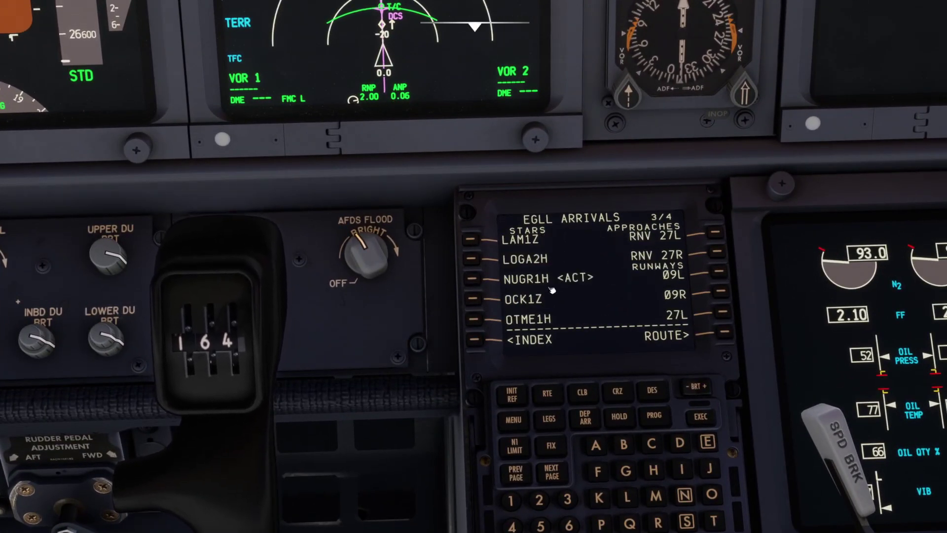
# Review the speeds and altitudes on all route legs pages, and return to the forward cockpit view.
pyautogui.click(551, 419)
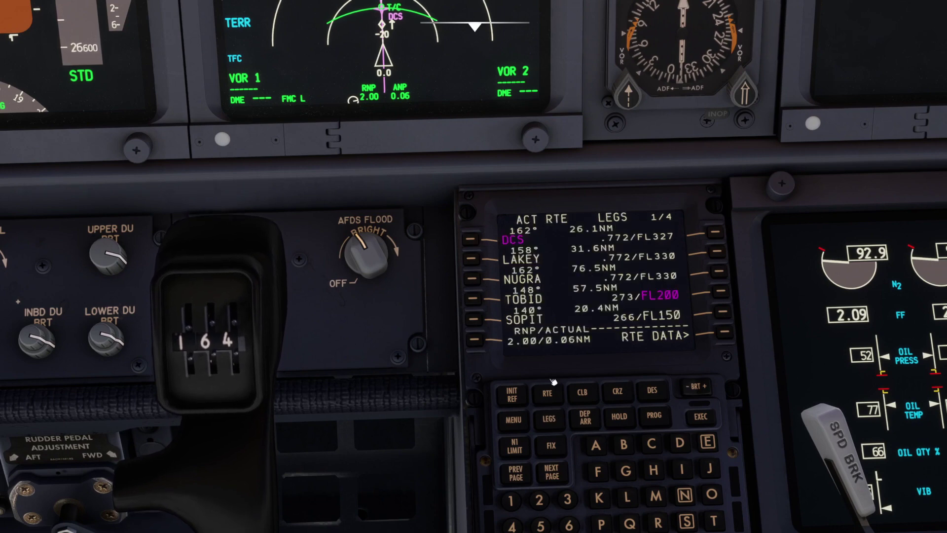
pyautogui.click(553, 476)
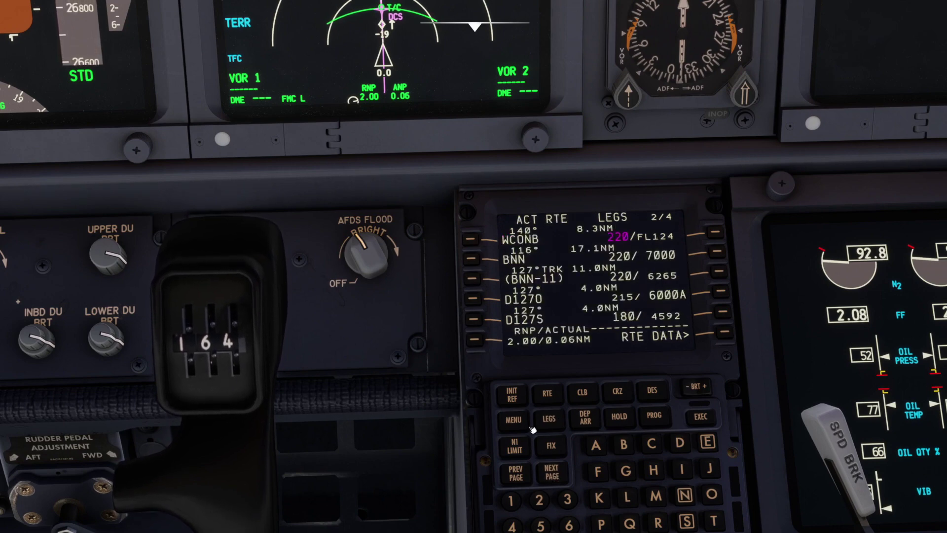
pyautogui.click(554, 473)
pyautogui.click(553, 473)
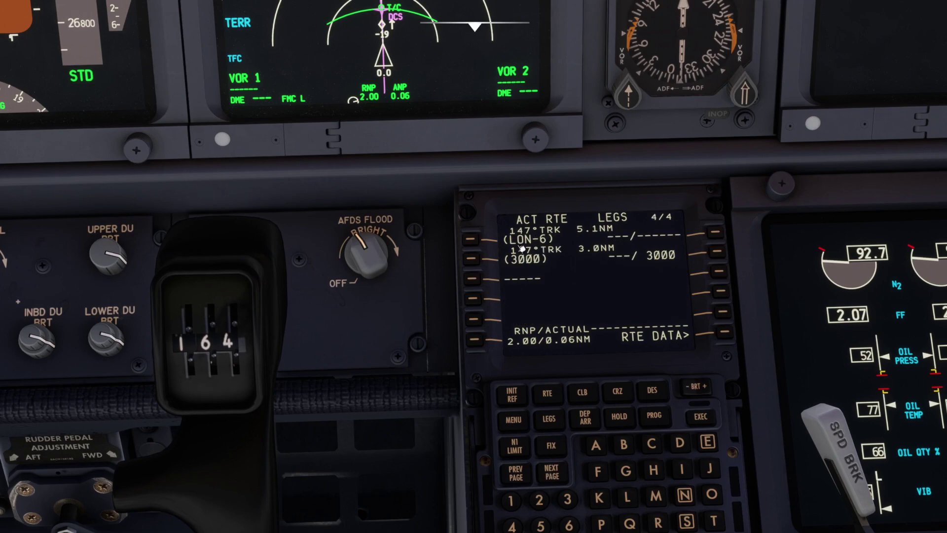
pyautogui.click(549, 419)
pyautogui.hotkey('ctrl', 'space')
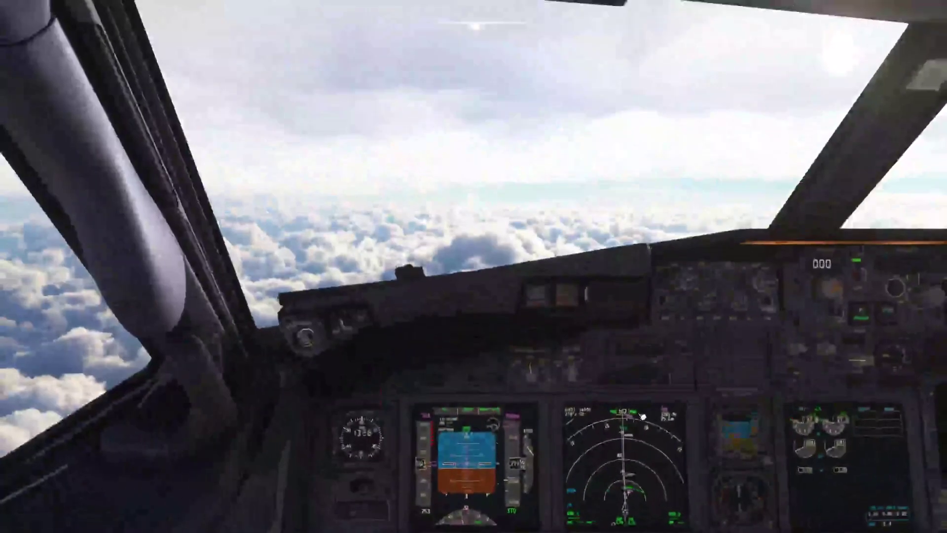